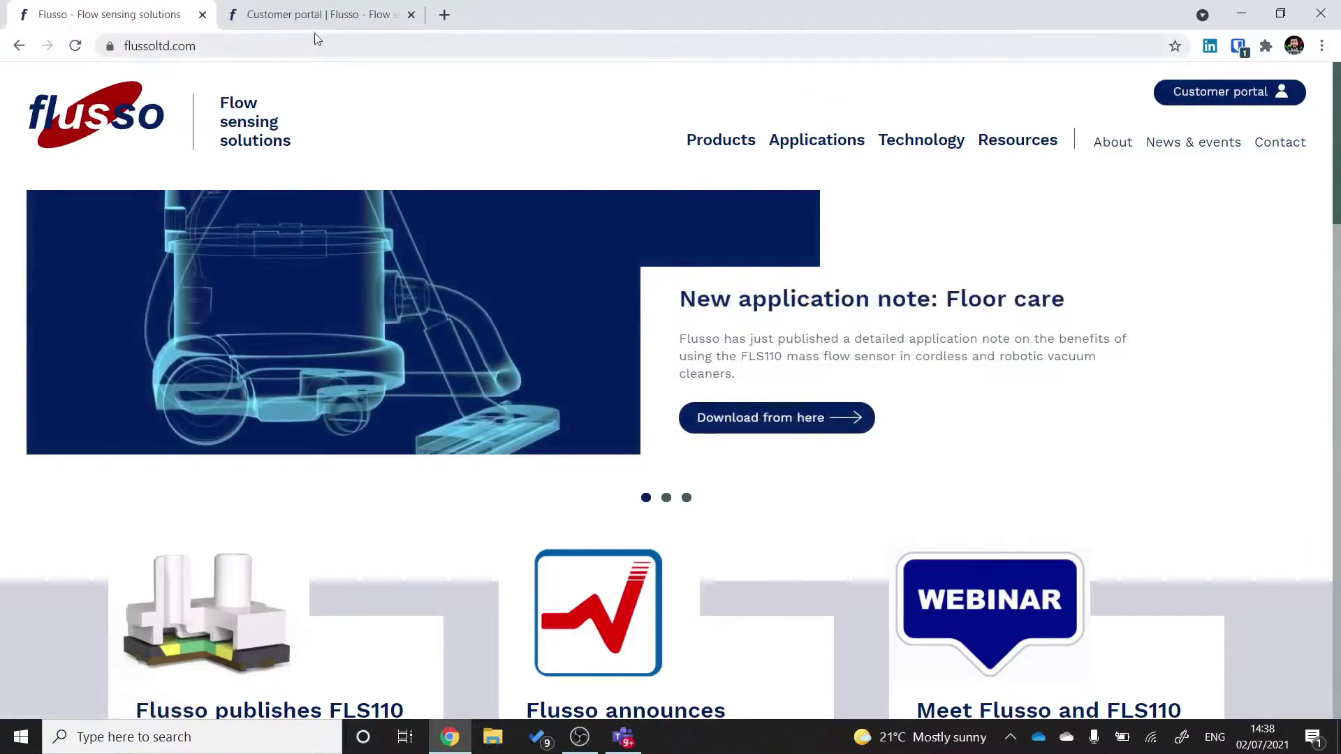
Step: Download the FLS110 Evaluation Kit V5.1 GUI from the software section of the Flusso customer portal
click(317, 29)
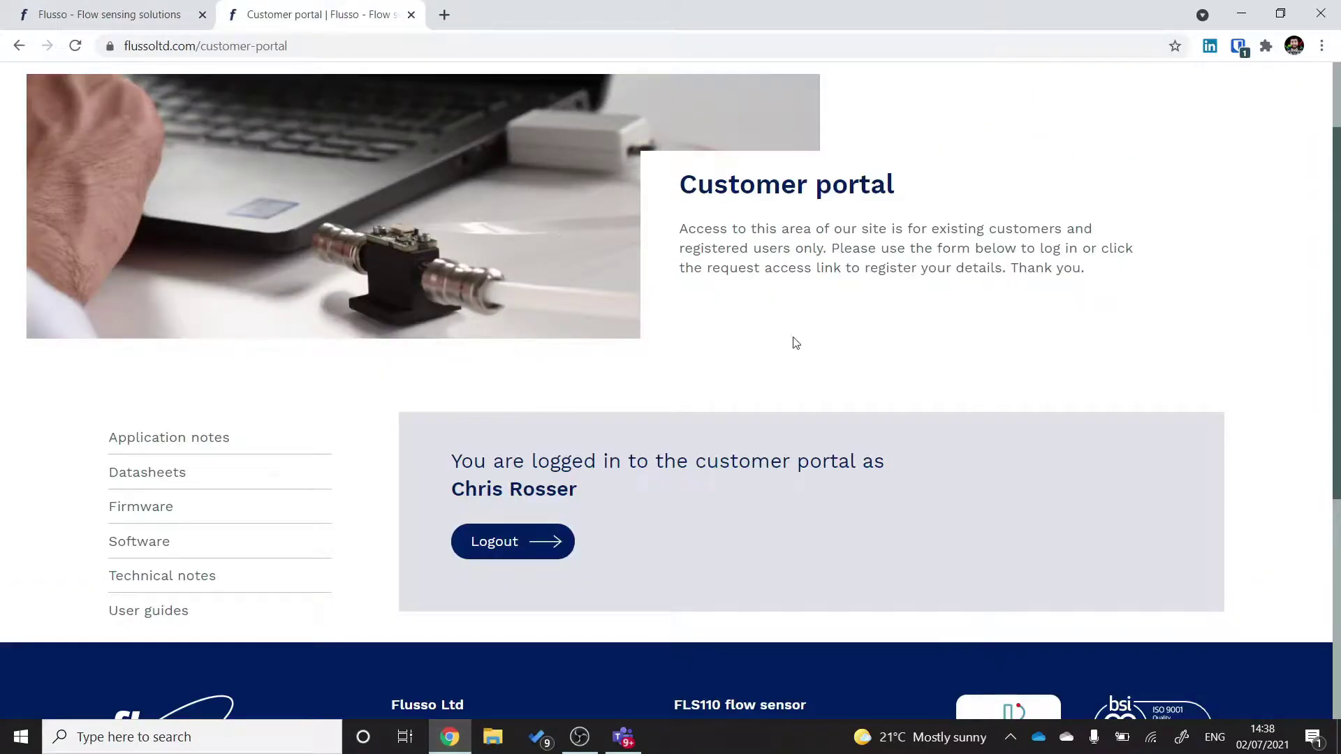
scroll(795, 342, down, 2)
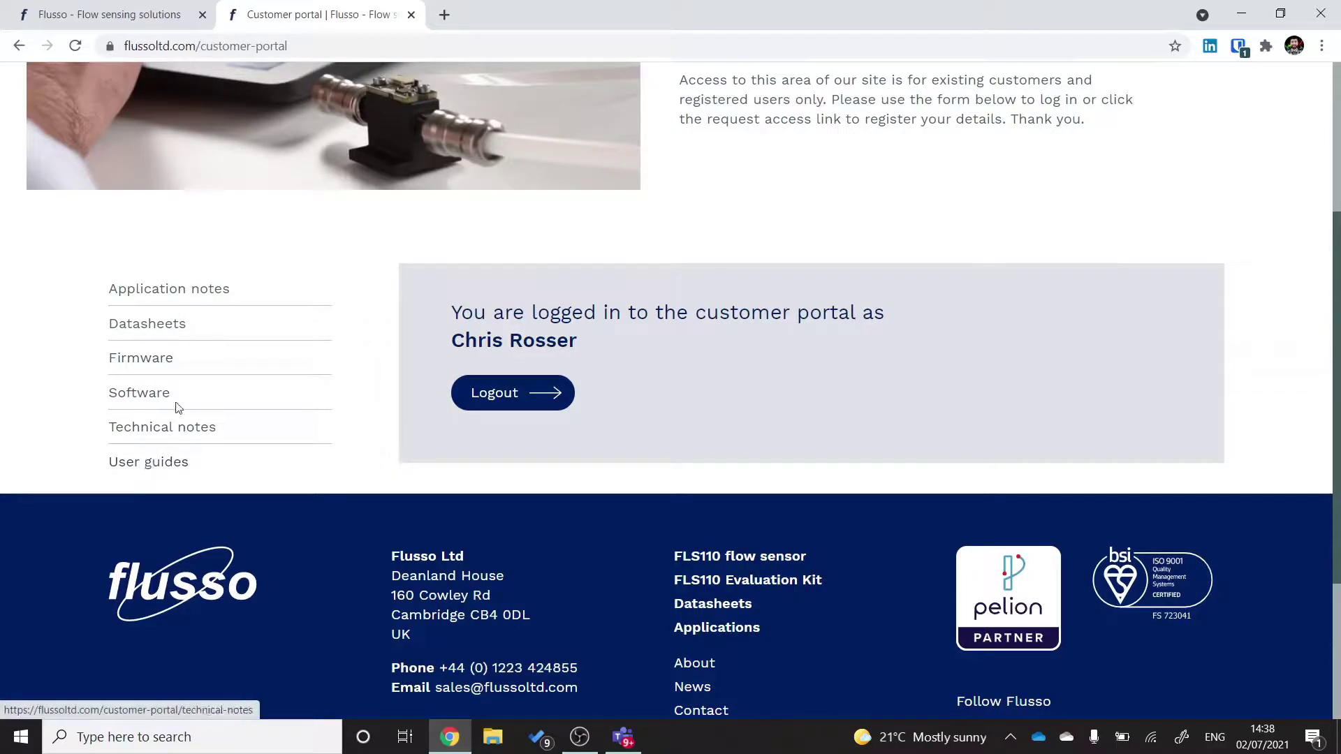
click(149, 396)
scroll(584, 493, down, 3)
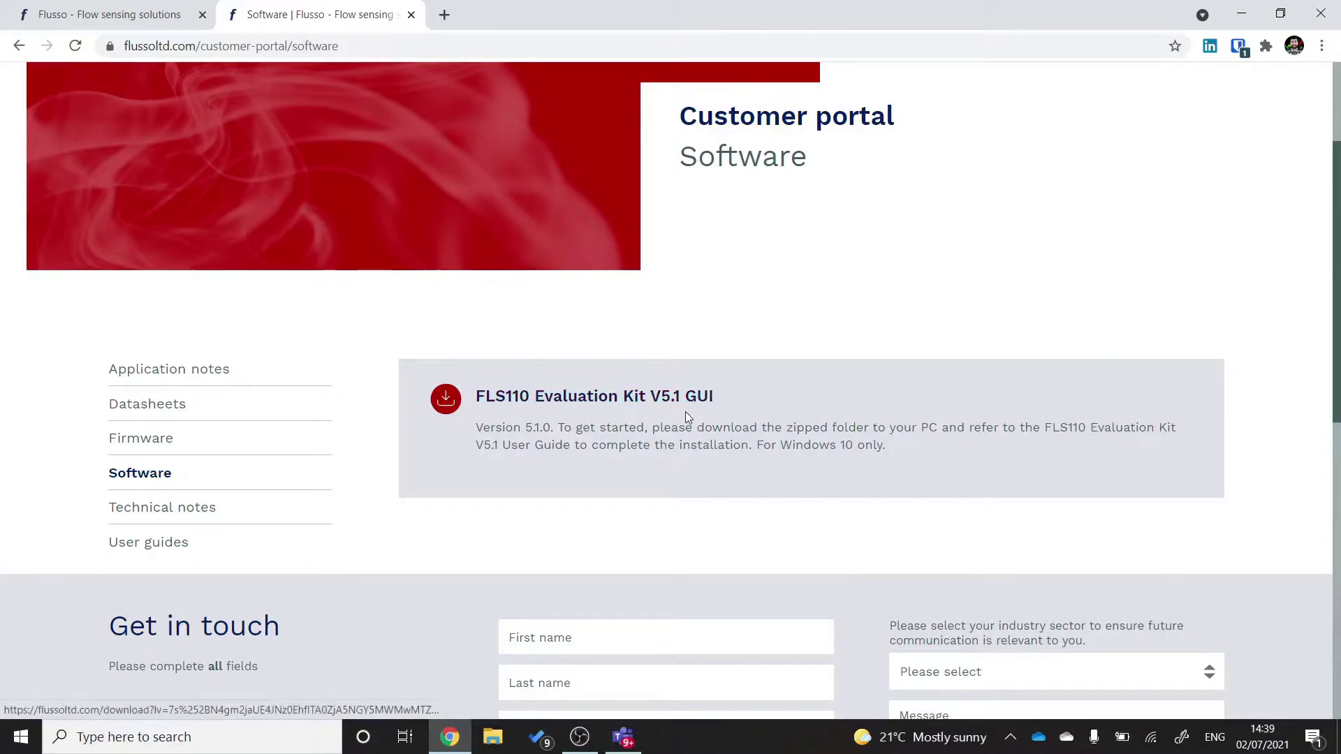
click(620, 403)
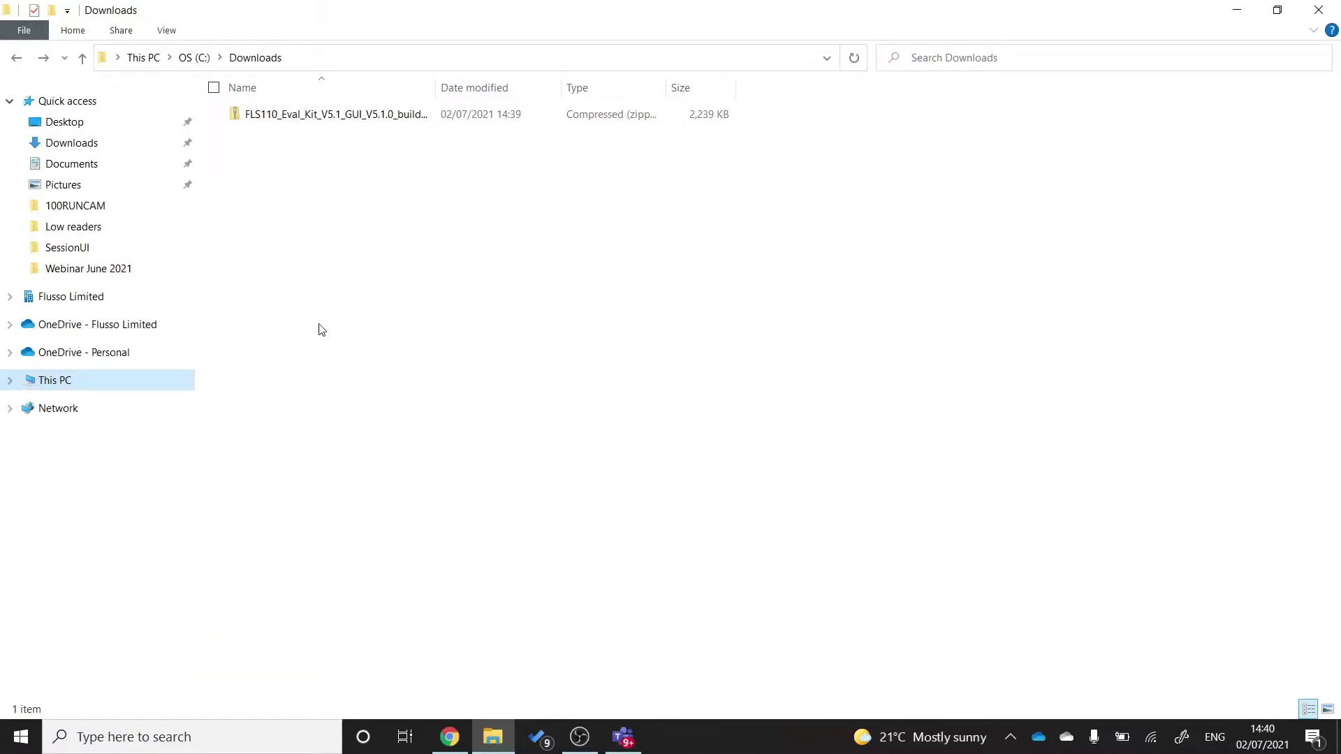
Step: Extract all files from the downloaded FLS110_Eval_Kit_V5.1_GUI_V5.1.0_build_9.33.0.zip into the default folder in Downloads
double_click(332, 119)
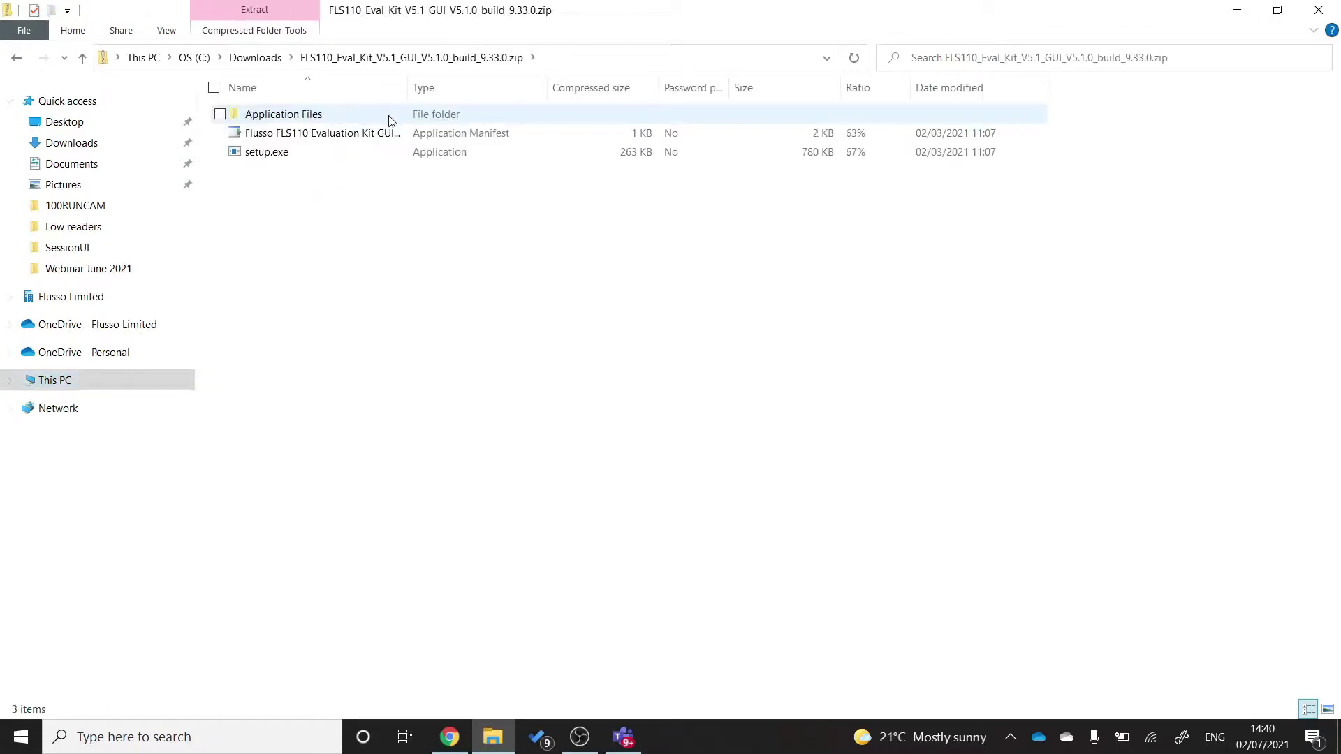
click(266, 30)
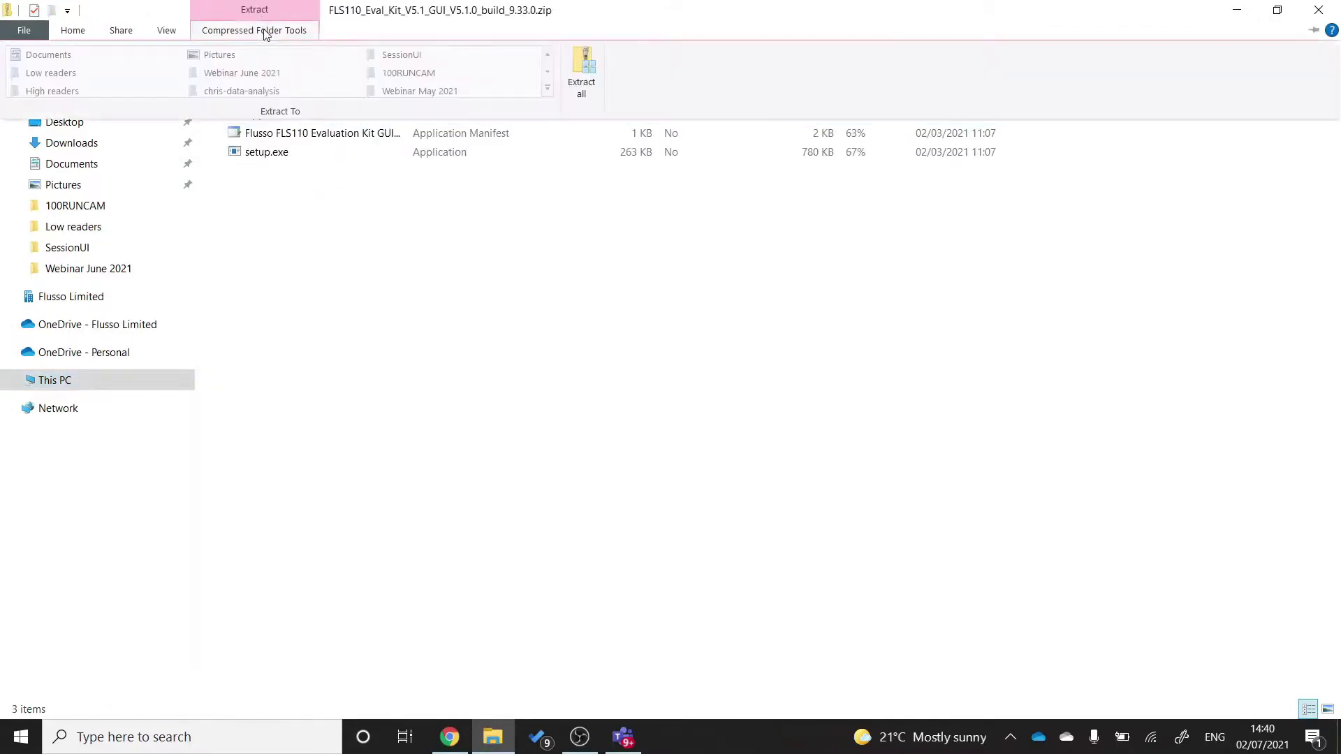
click(582, 71)
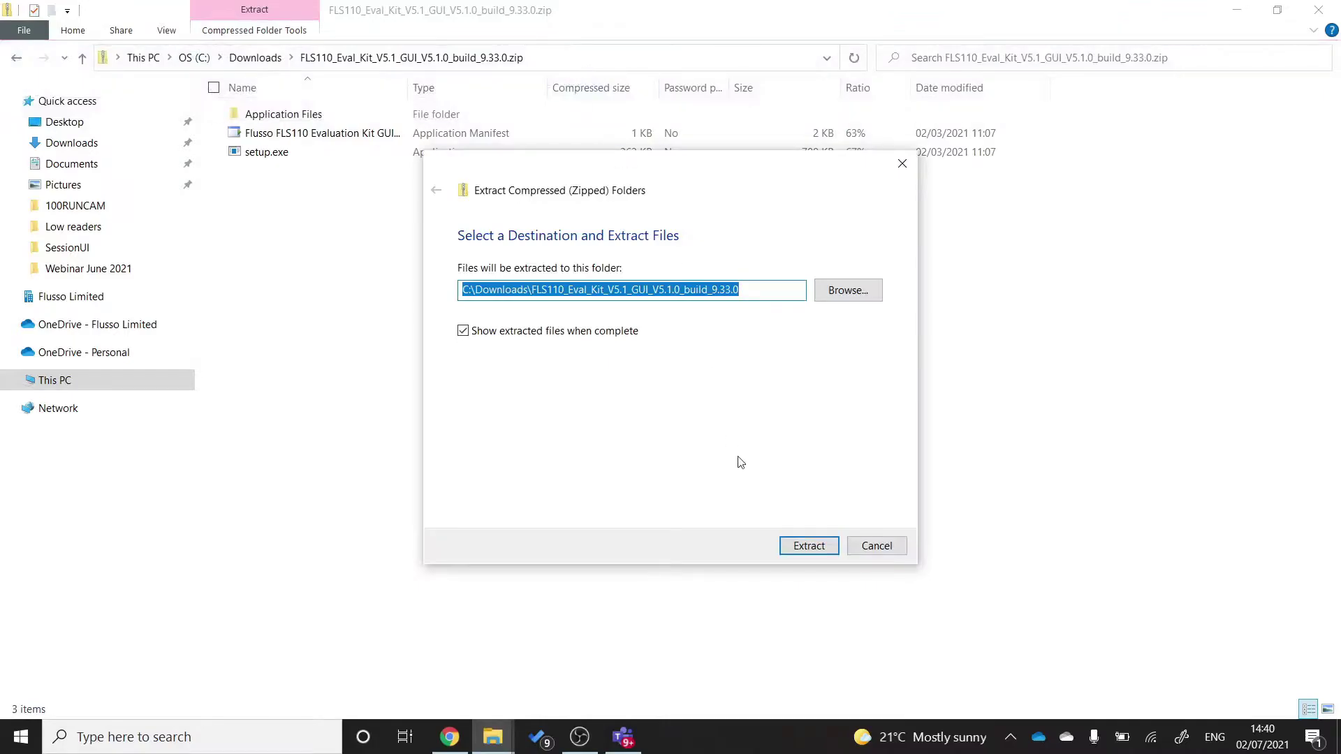
click(814, 548)
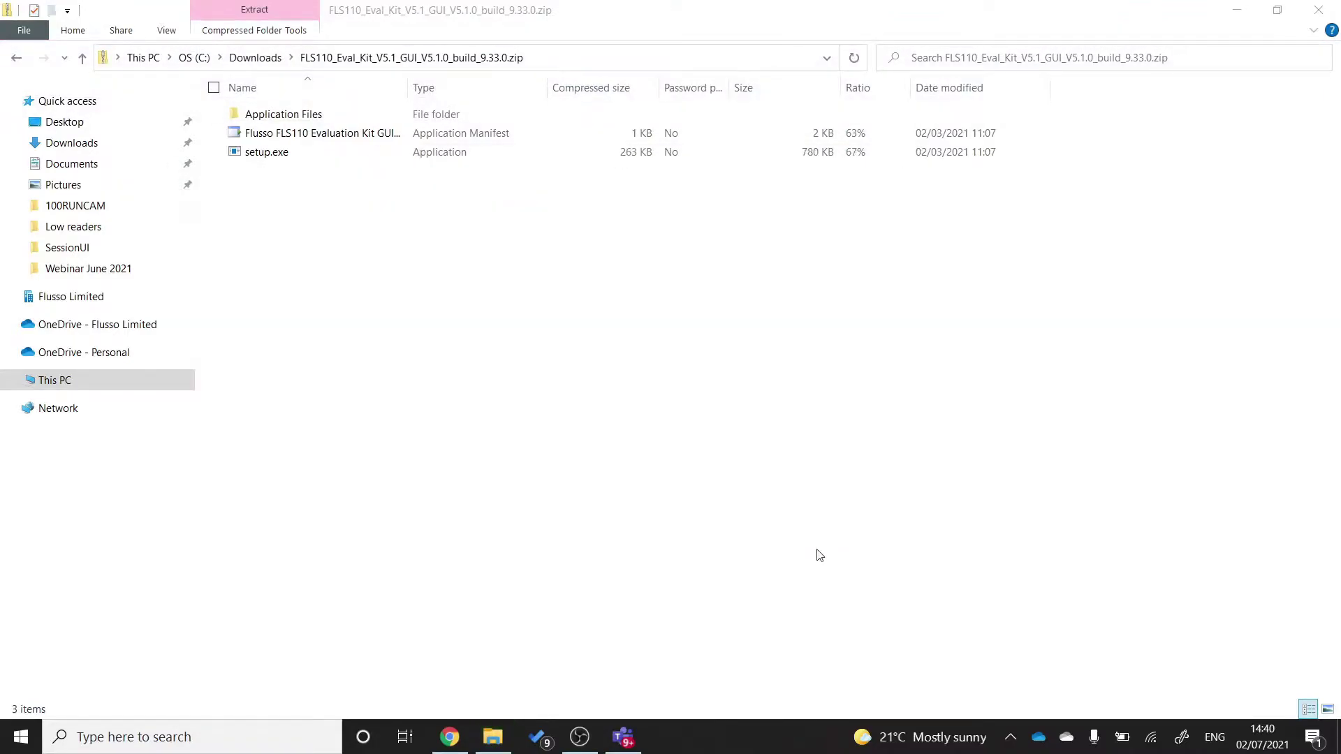
click(1271, 14)
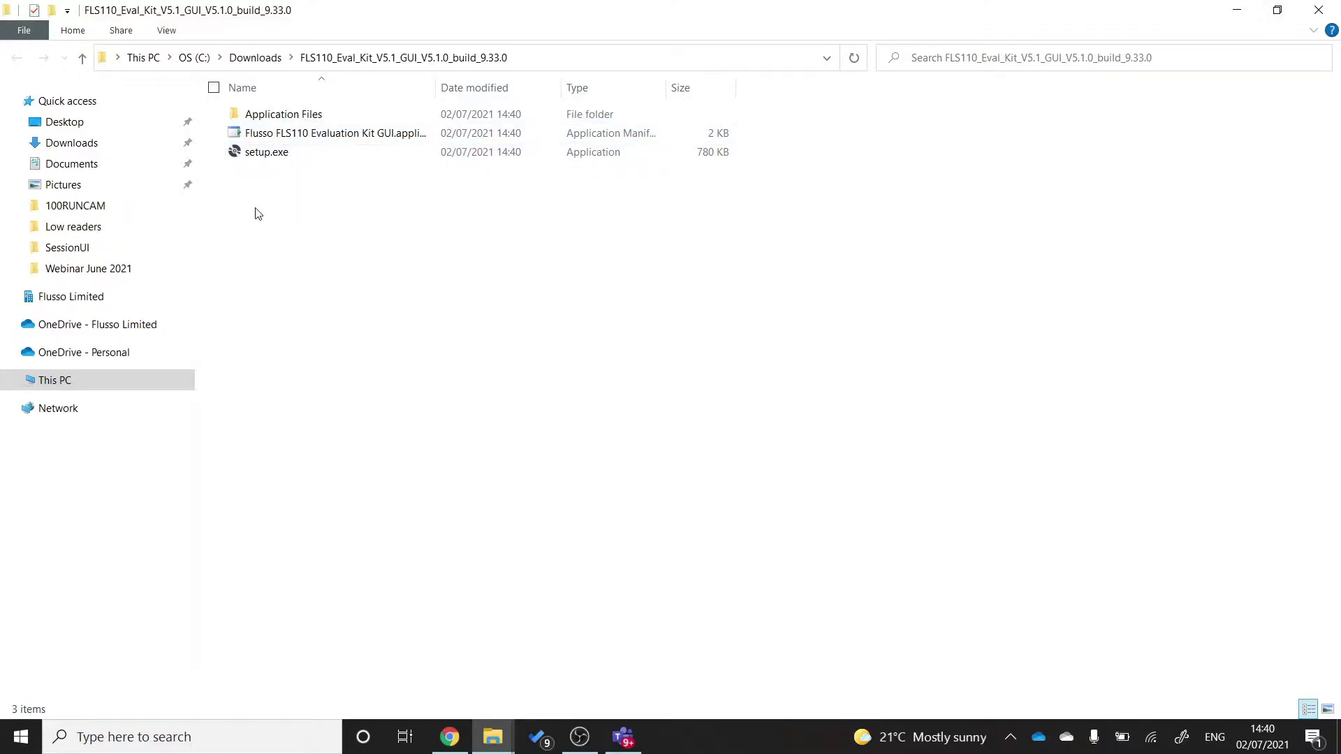
Step: Install the FLS110 Evaluation Kit GUI with setup.exe, allowing it to run despite the security warnings, and dismiss the serial-port message
click(268, 153)
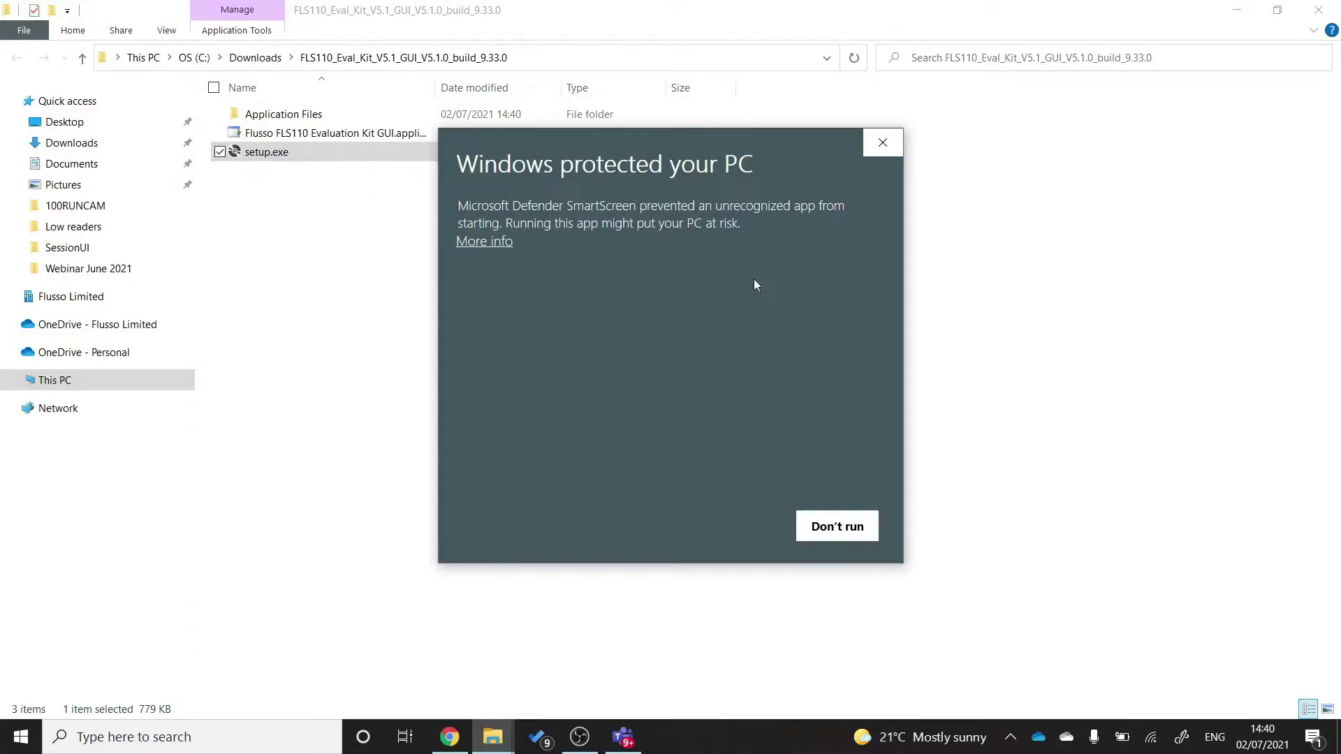
click(487, 241)
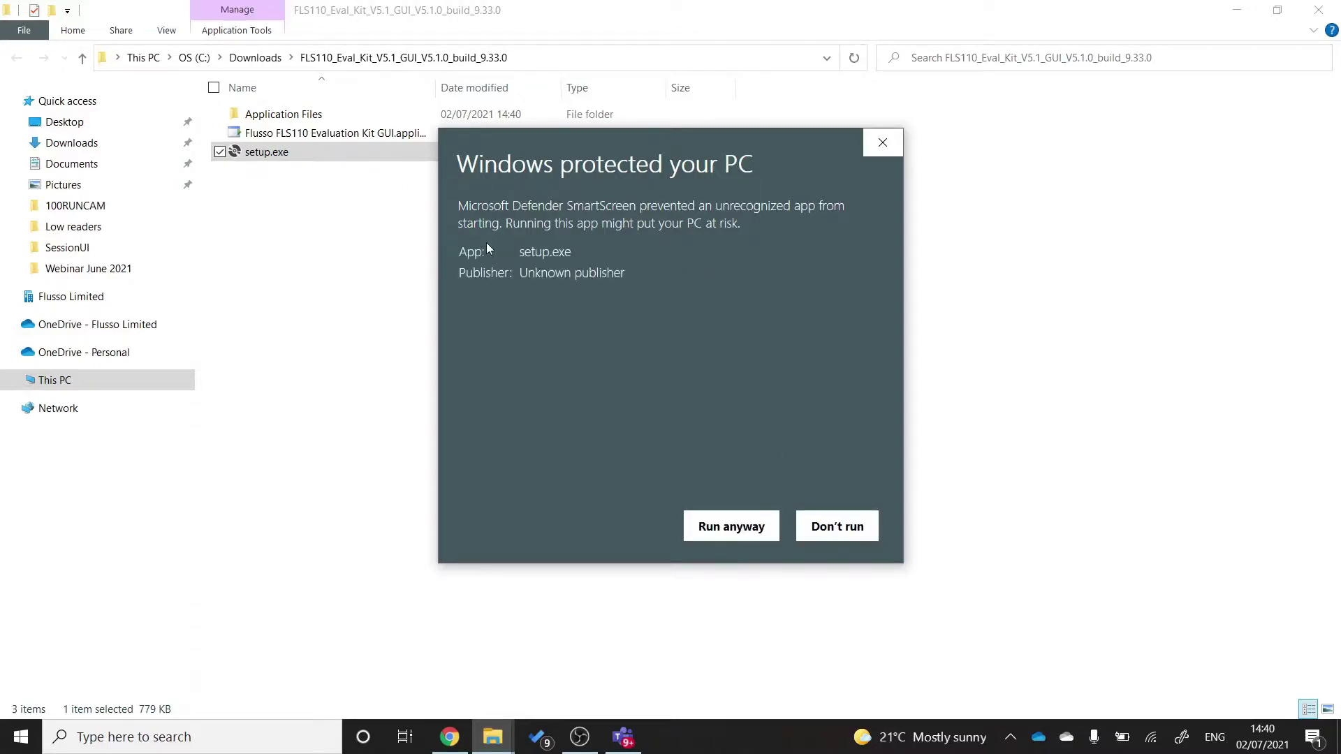
click(729, 529)
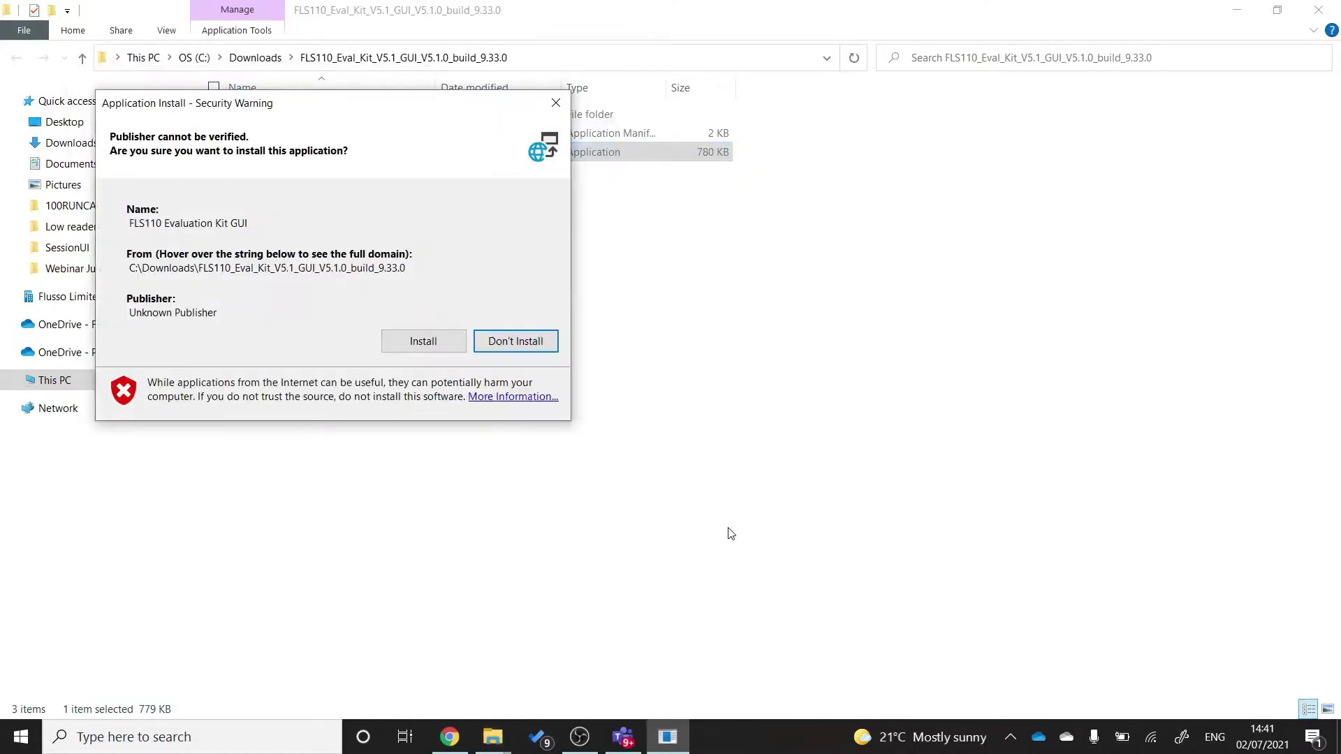
click(433, 345)
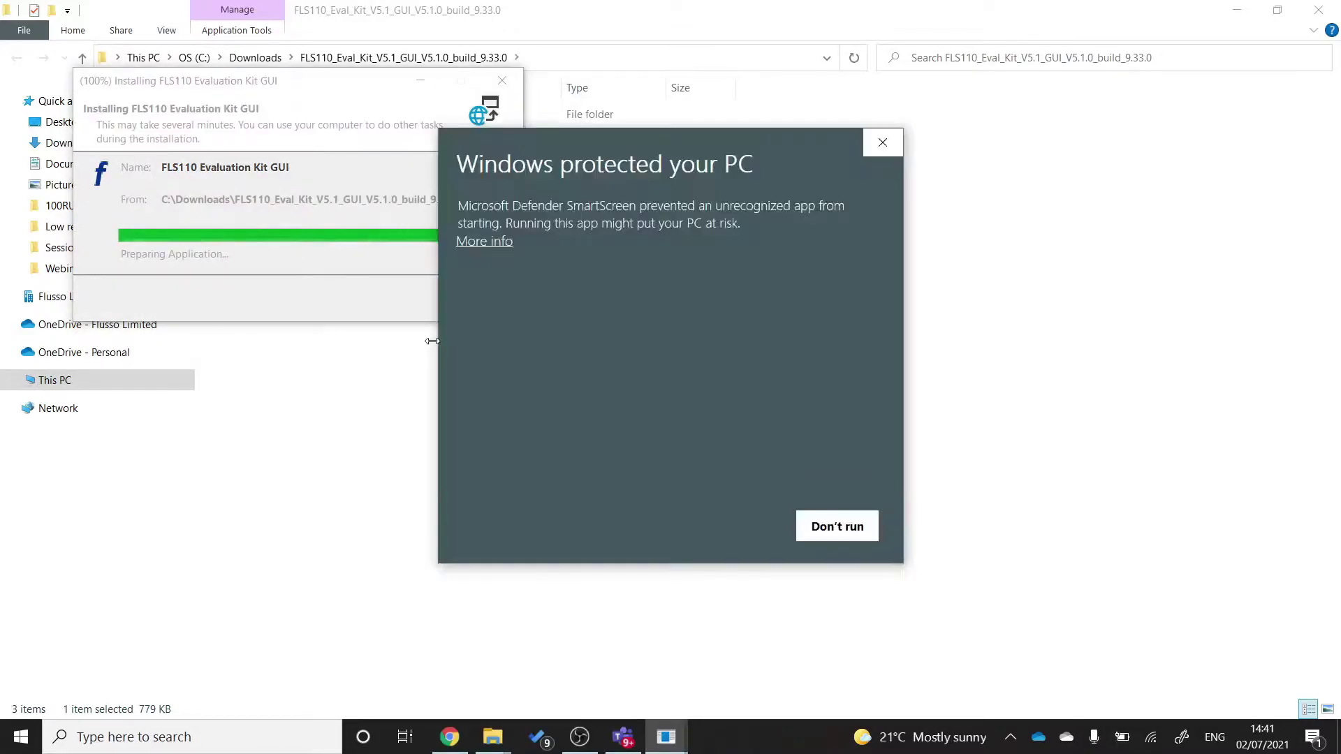
click(494, 242)
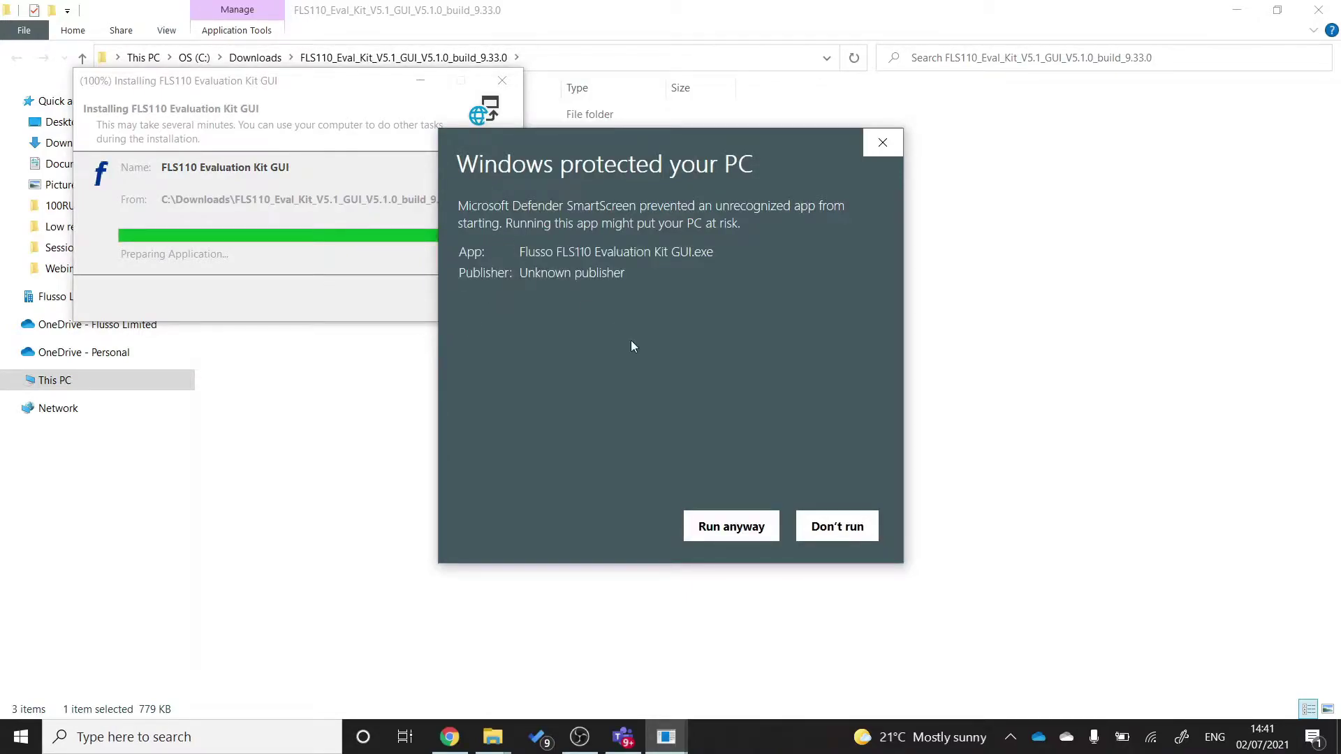
click(737, 530)
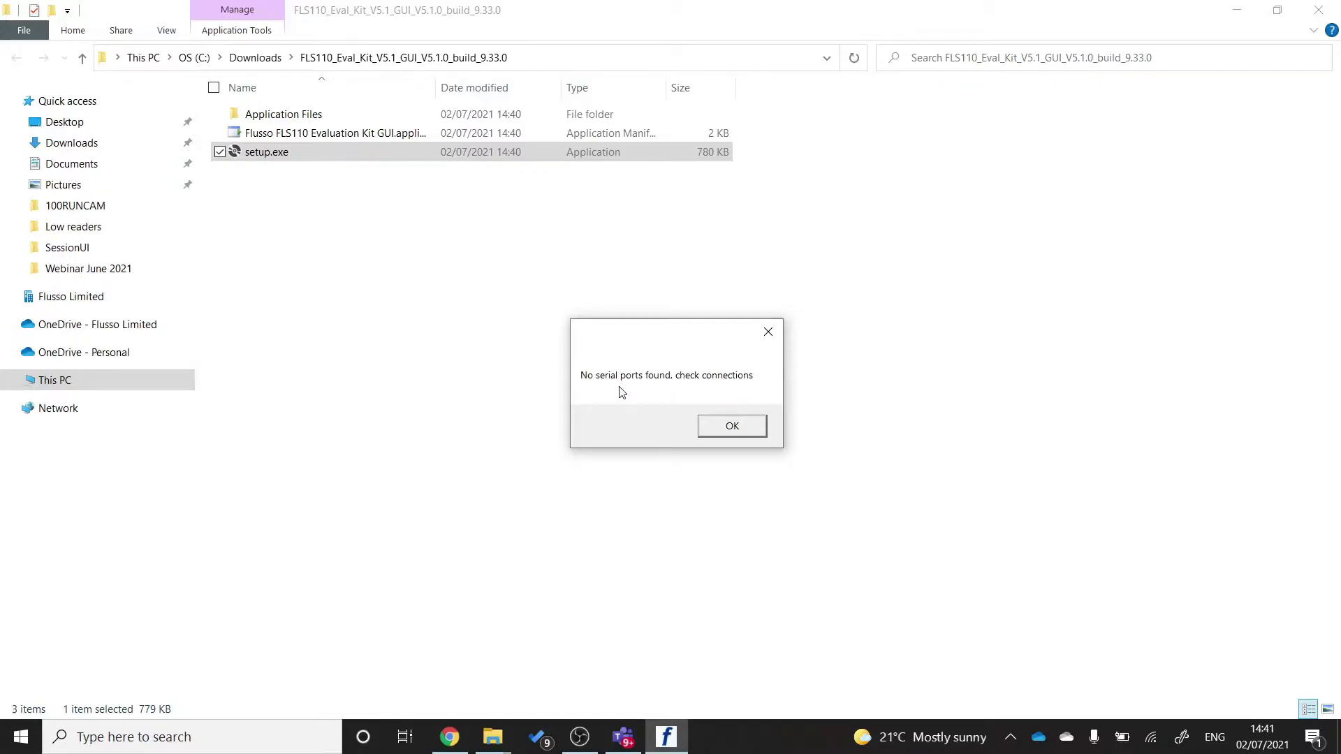
click(732, 427)
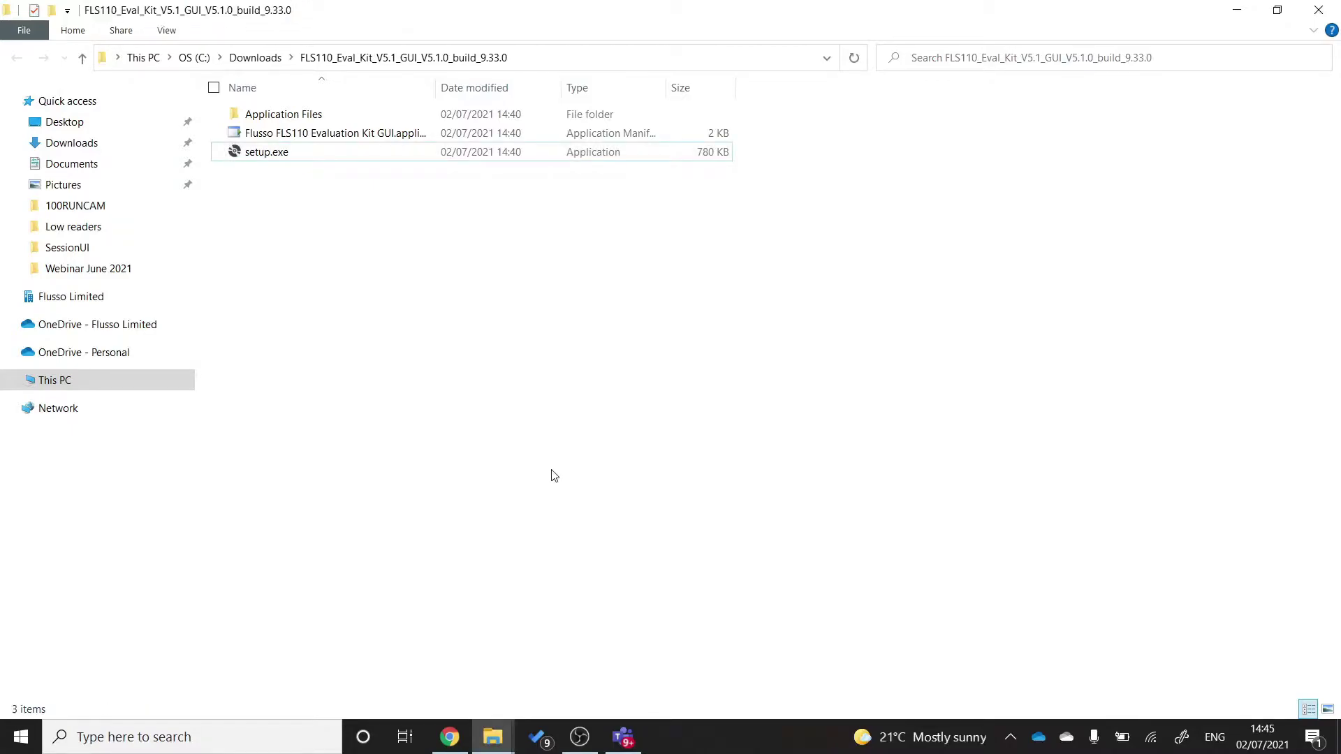
Step: Search Windows for "fls" and launch the FLS110 Evaluation Kit GUI
key(super)
text(fls)
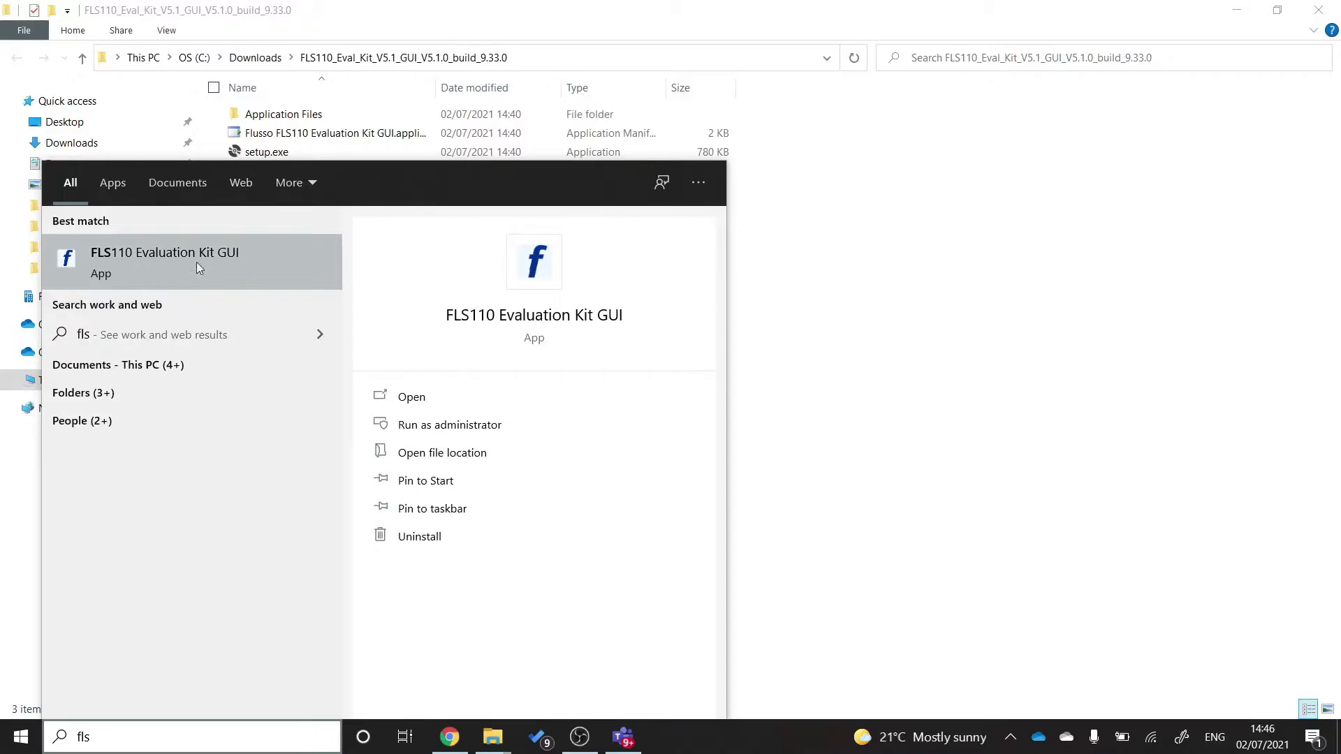
click(233, 265)
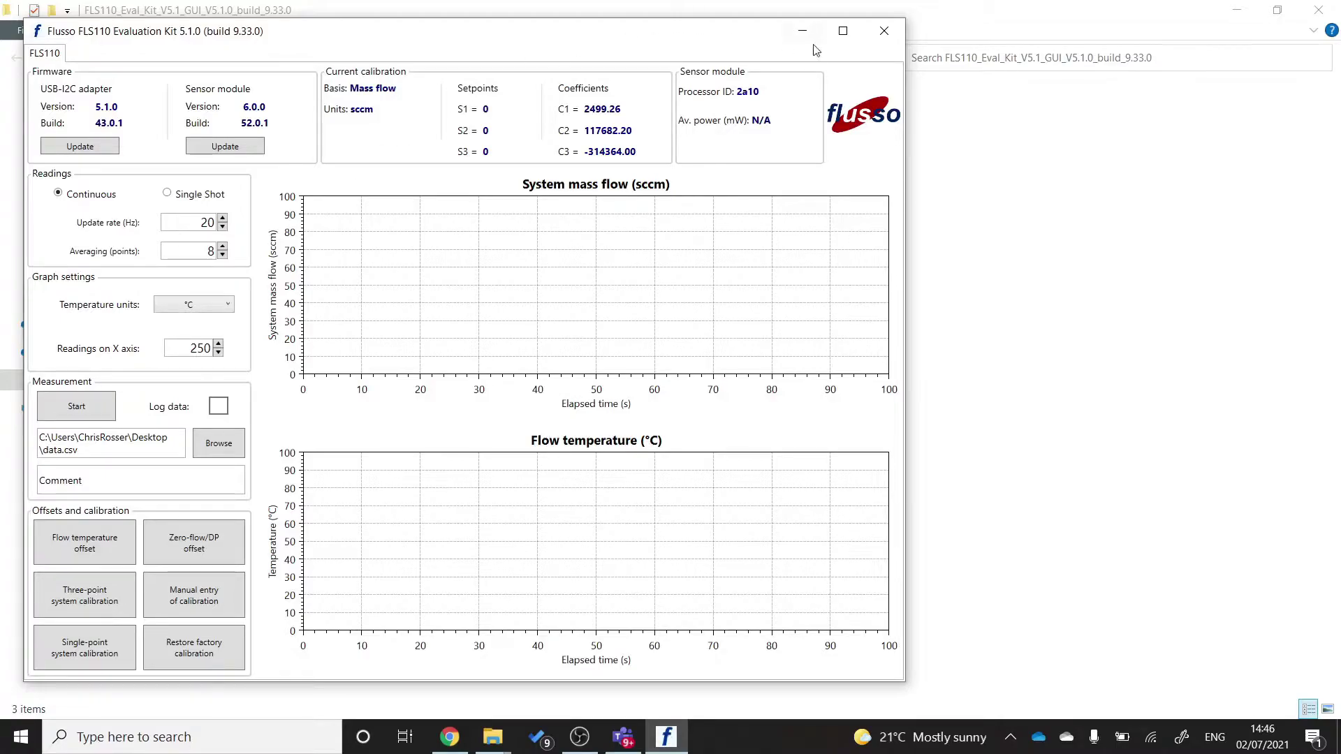
Step: Maximize the evaluation kit window, run a continuous flow measurement without data logging and stop it
click(843, 36)
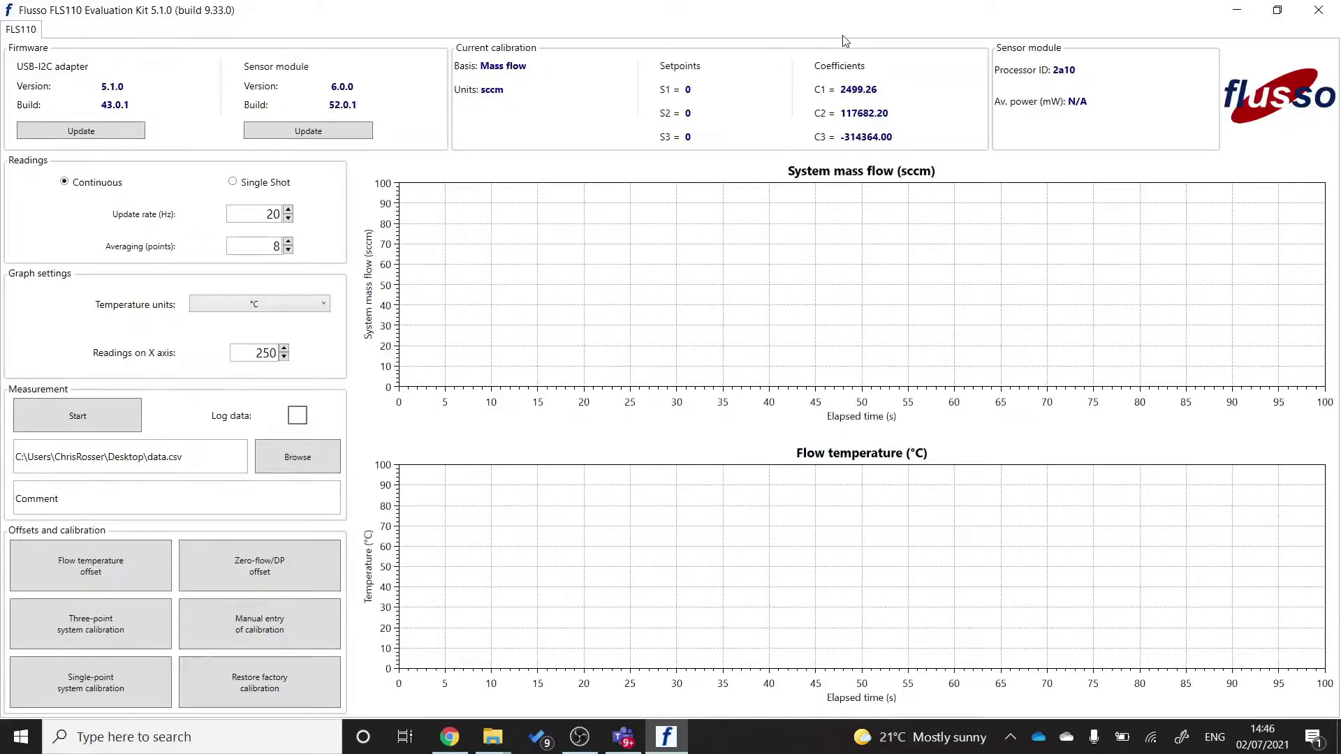
click(111, 416)
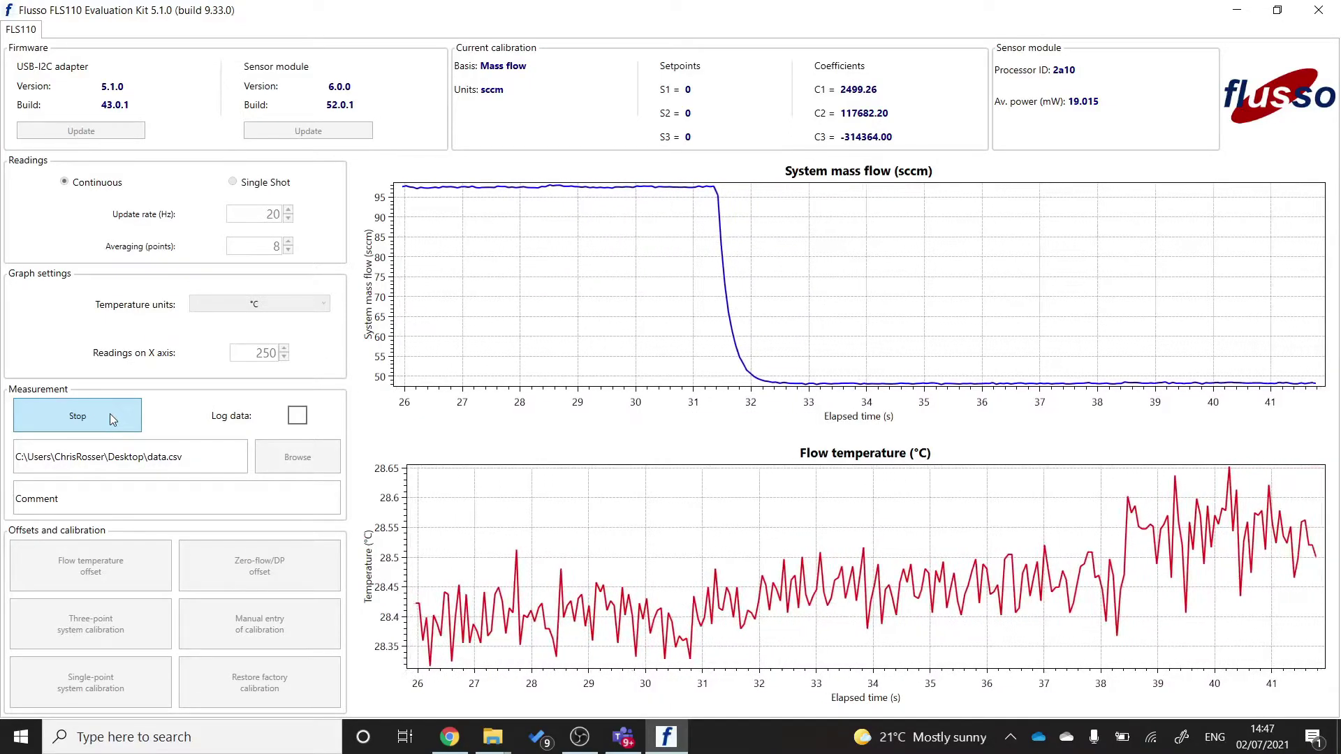
click(110, 413)
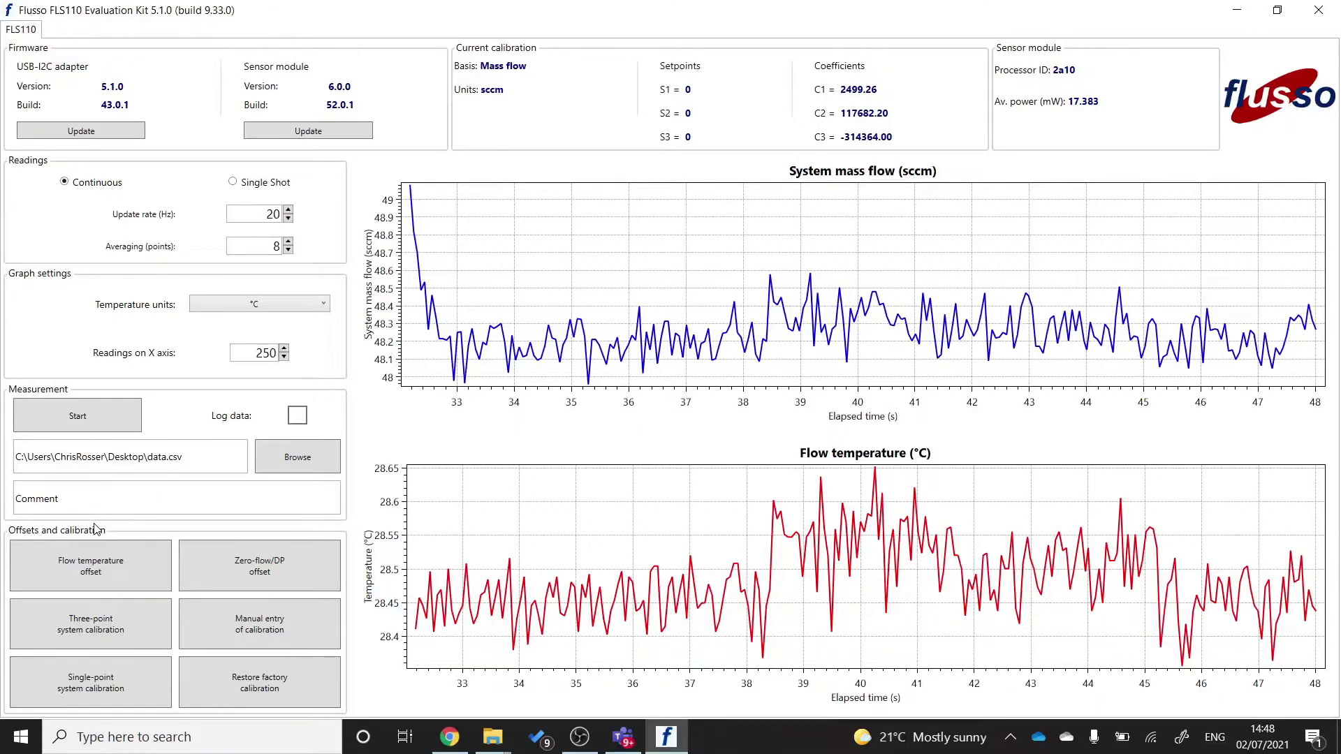
Step: Run the flow temperature offset correction with an ambient/device temperature of 27.00 °C and close its completion message
click(144, 570)
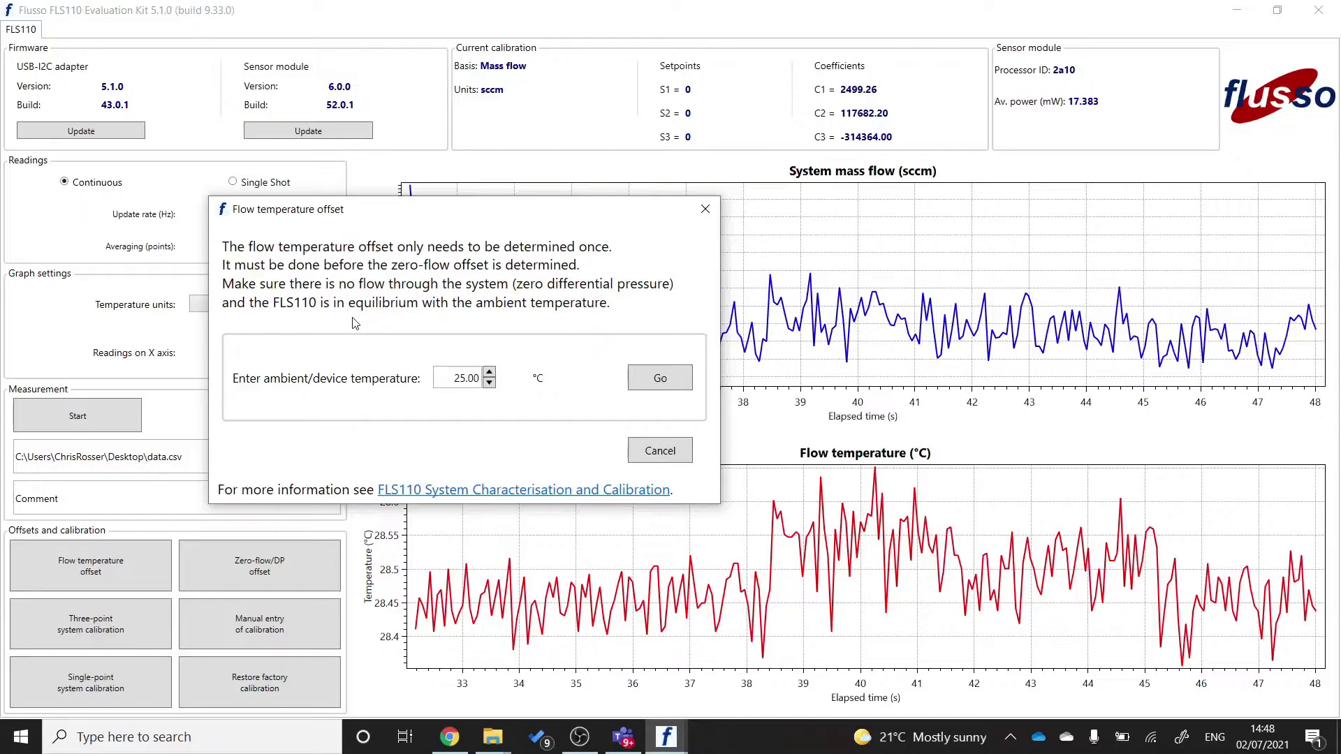
double_click(465, 380)
text(27.00)
click(660, 379)
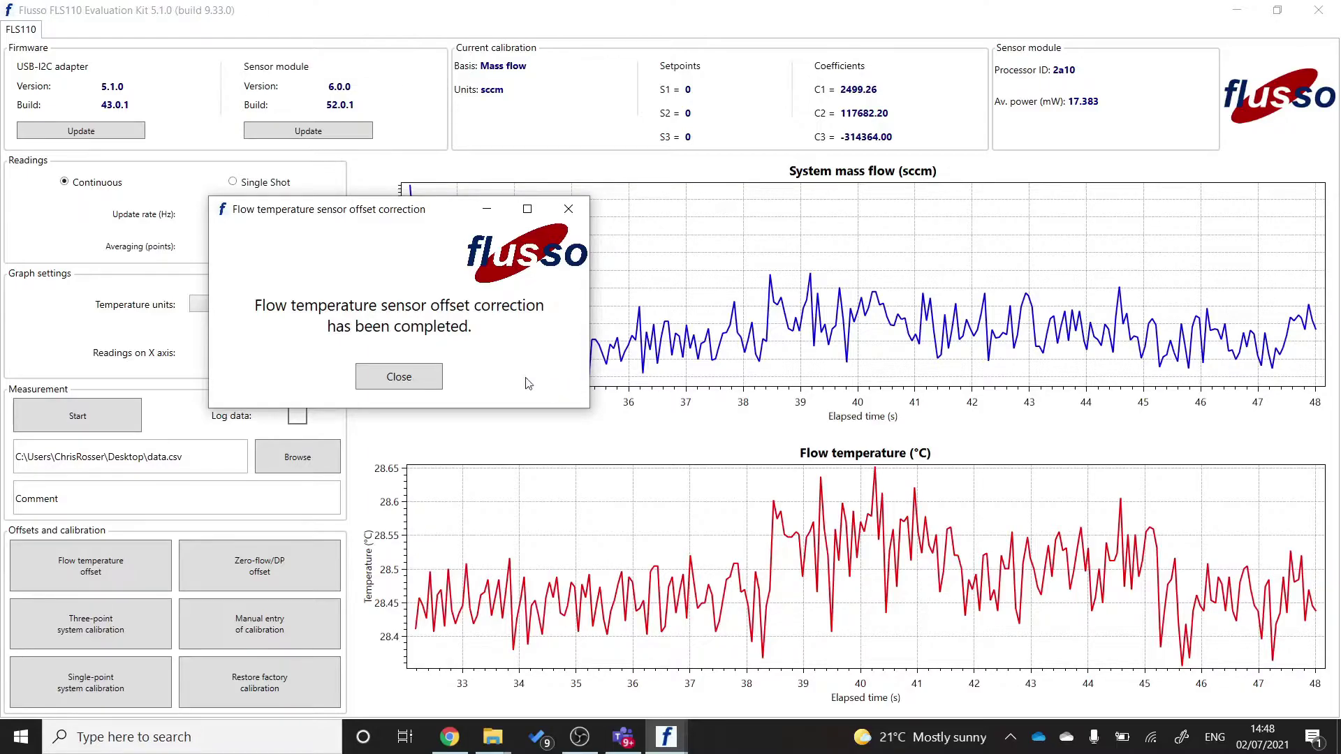
click(414, 378)
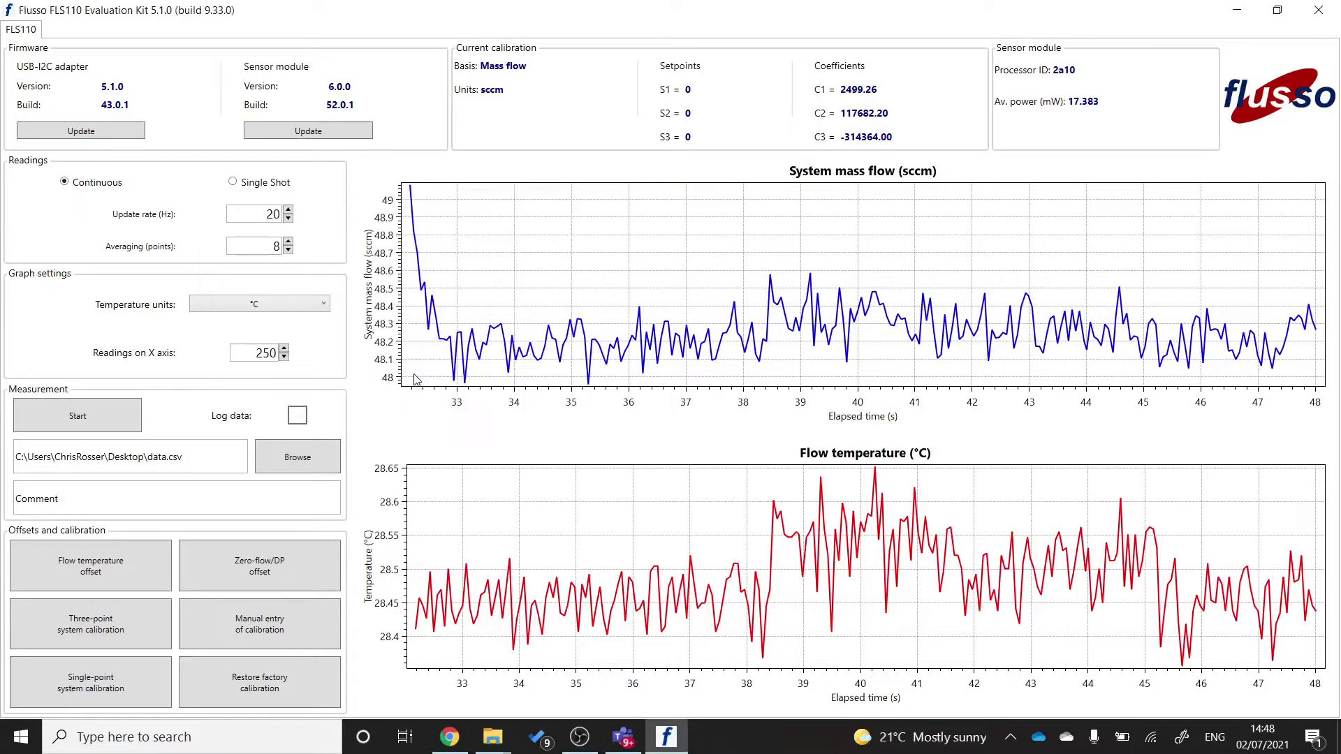
Step: Run the zero-flow/DP offset correction with no flow through the system and close its completion message
click(279, 572)
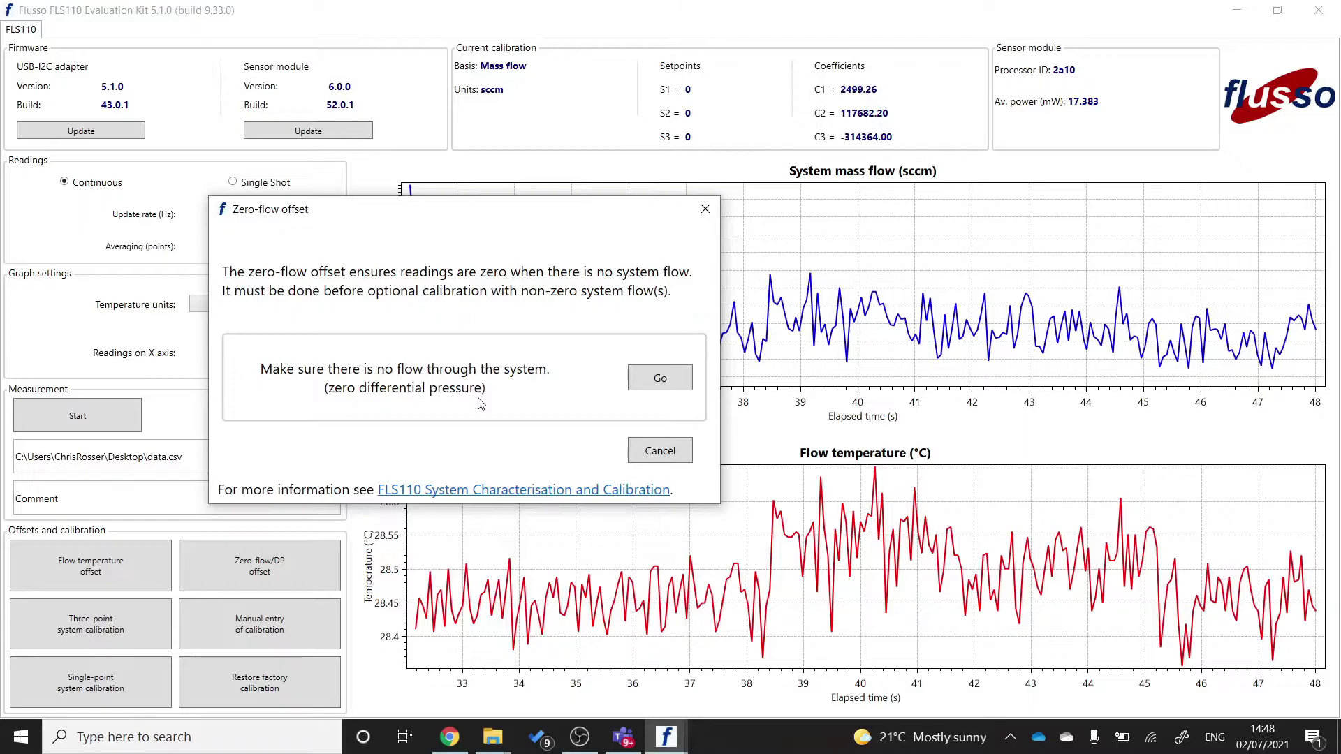
click(684, 382)
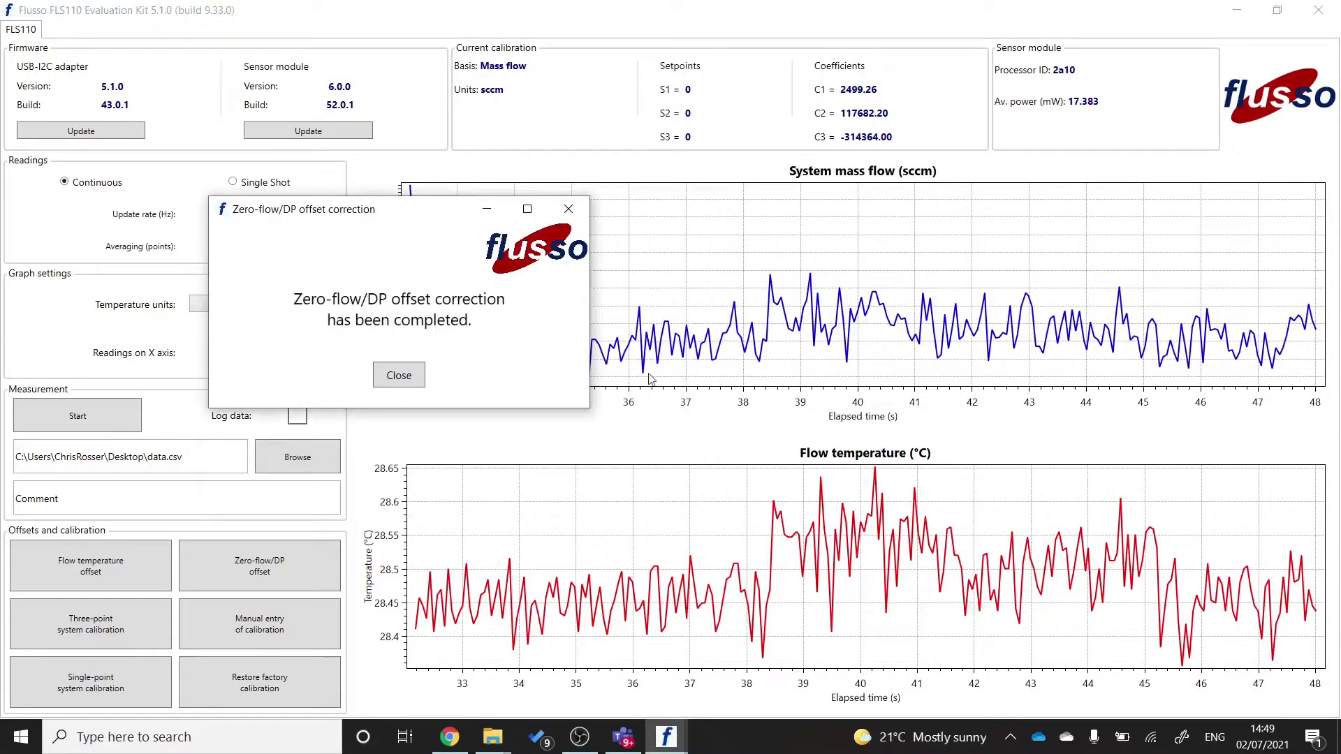
click(399, 377)
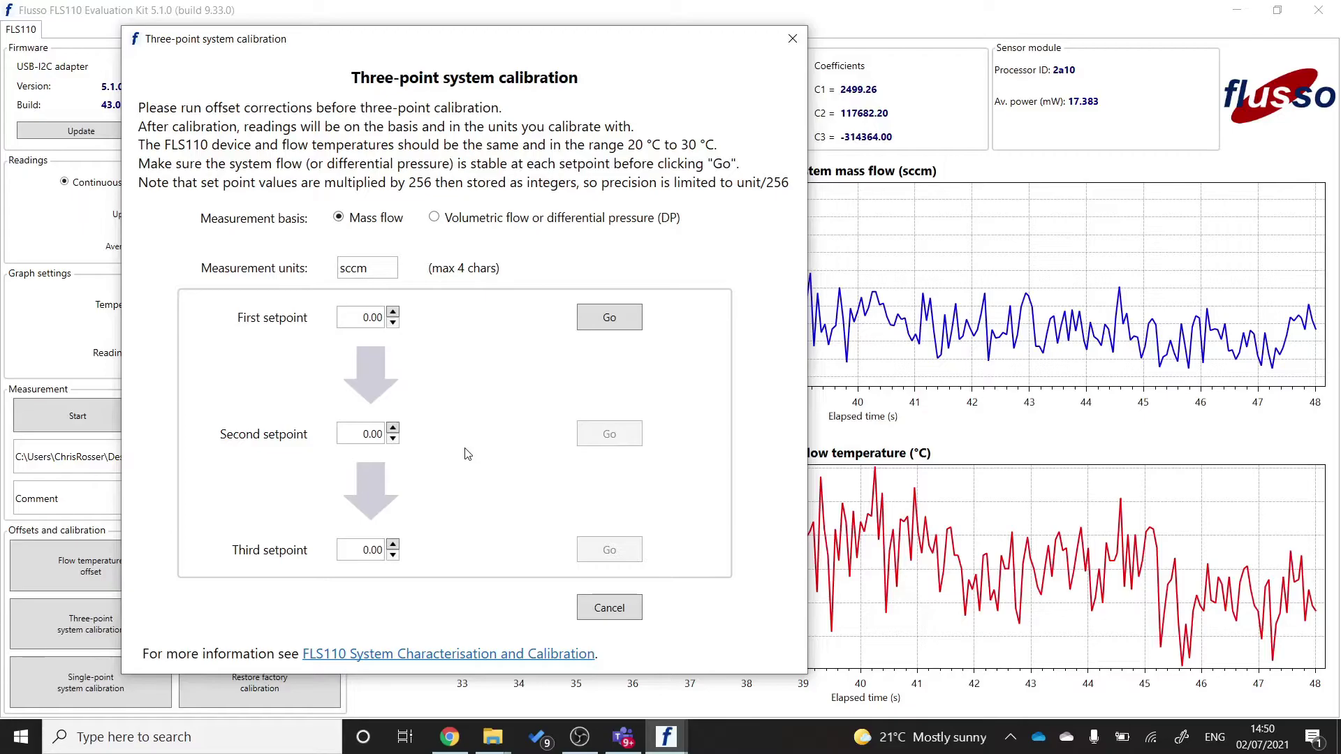
Step: Set the three-point mass flow calibration setpoints to 50, 250 and 450 sccm
double_click(373, 318)
text(50)
double_click(369, 434)
text(250)
double_click(360, 550)
text(450)
Step: Run the three-point calibration at the first, second and third setpoints in order, and close the calibration summary
click(621, 321)
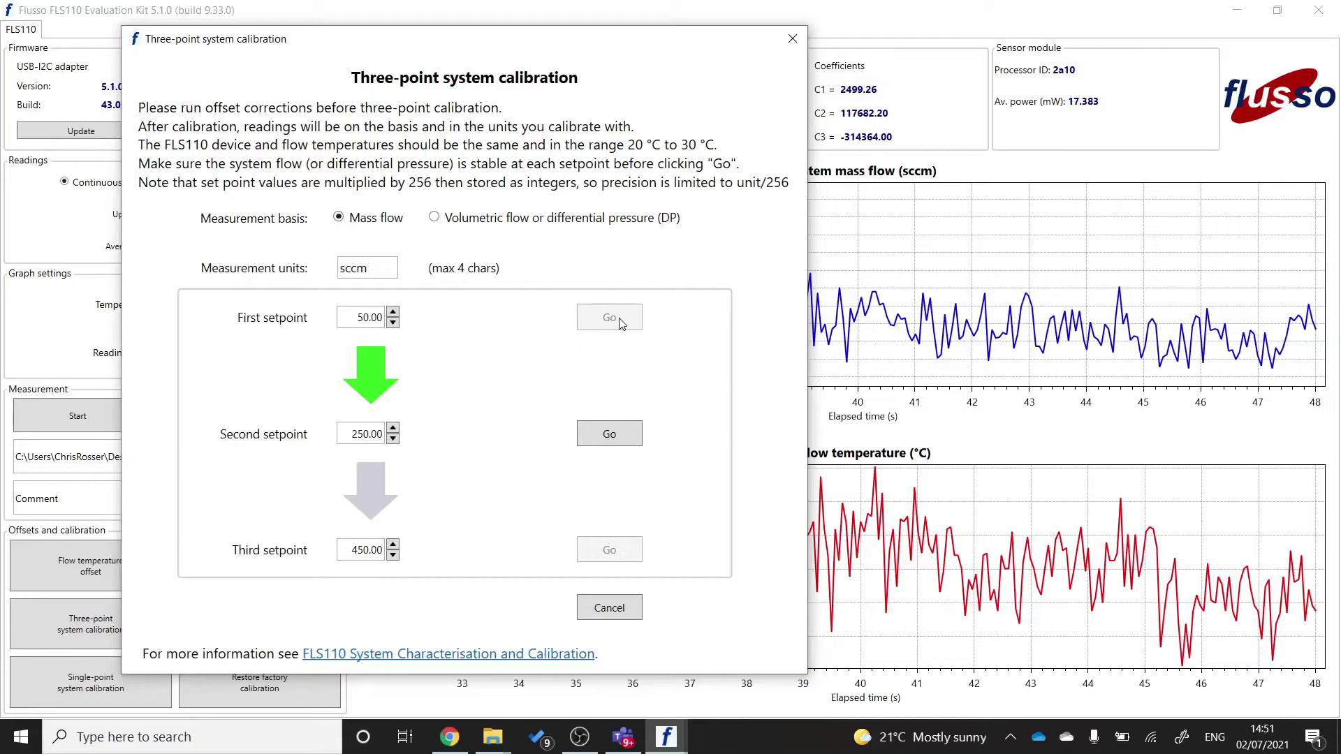
click(609, 434)
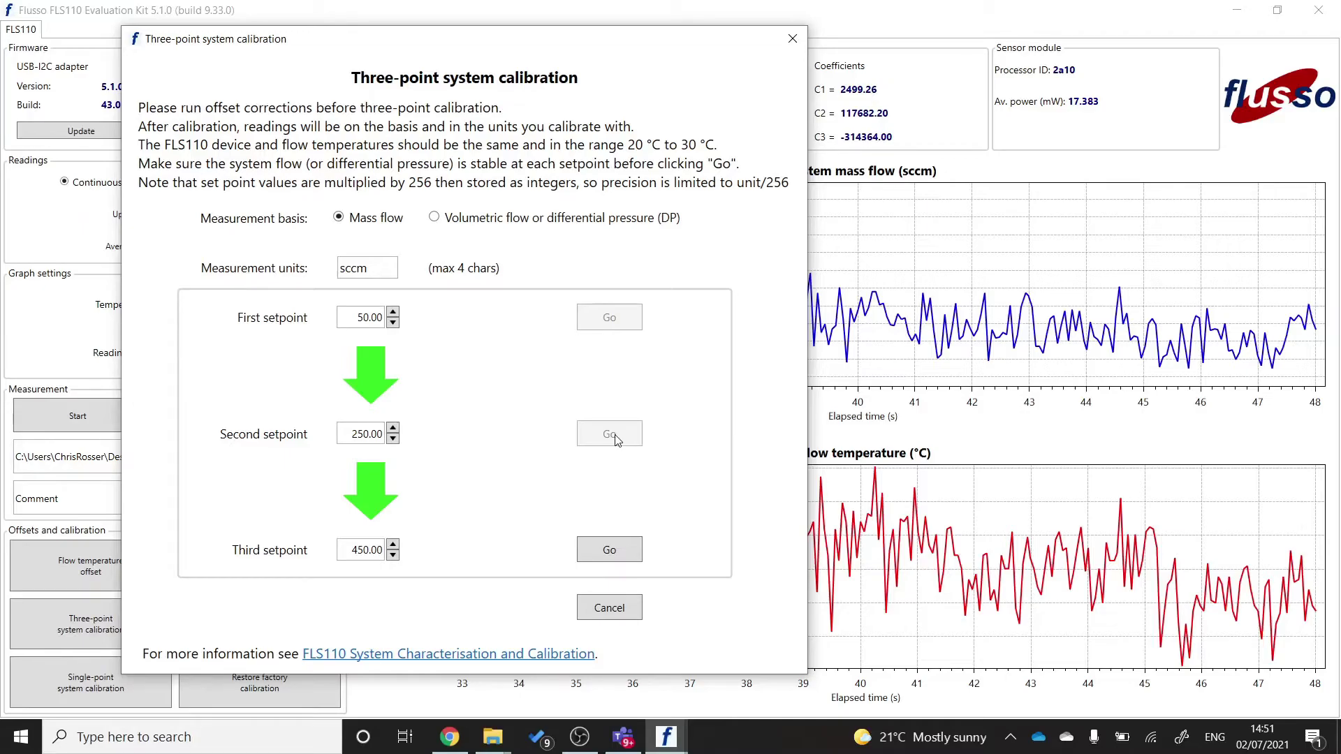
click(609, 550)
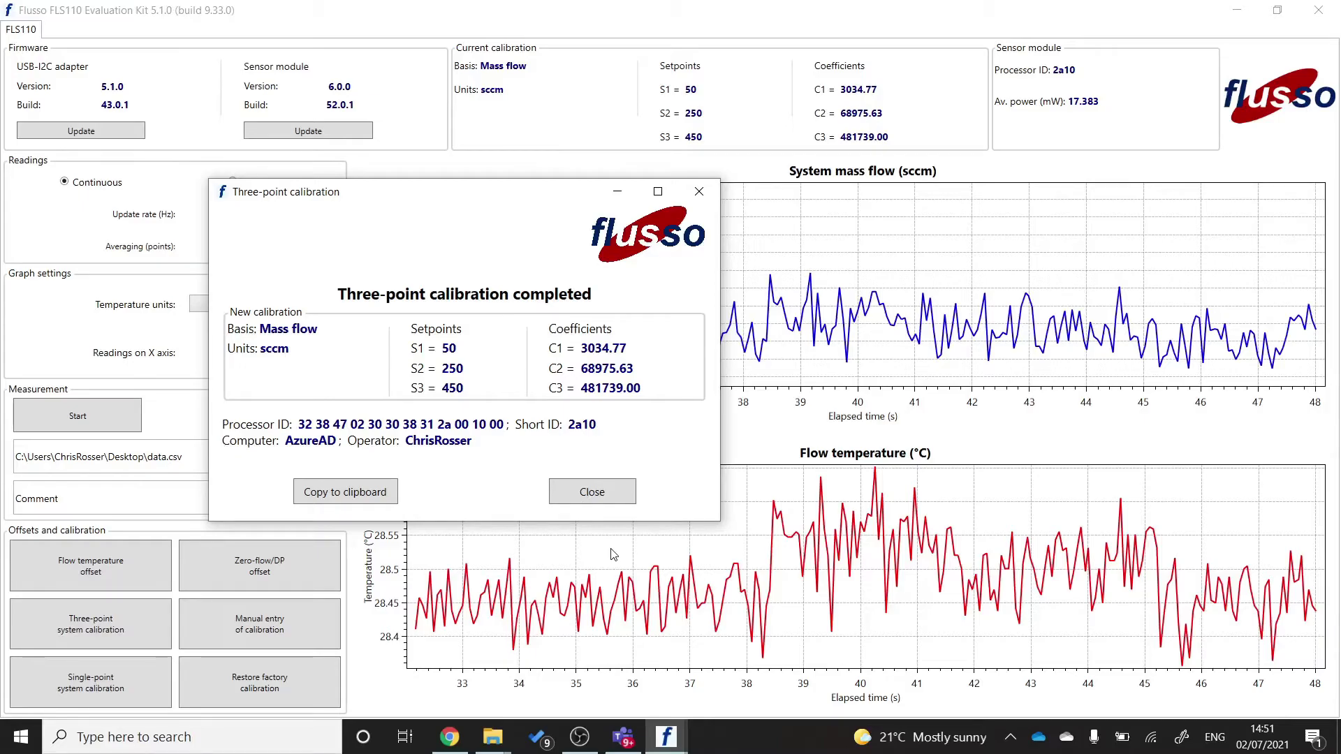
click(592, 492)
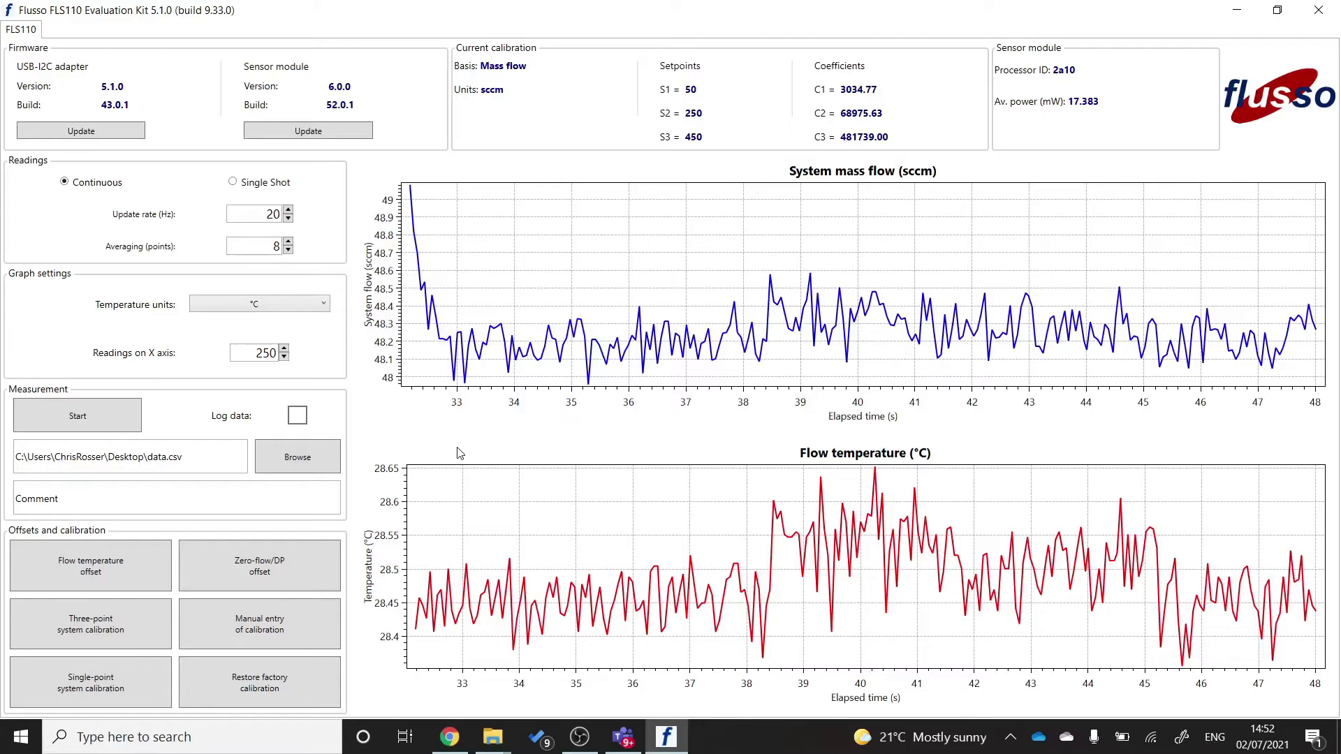
Step: Enable data logging to data.csv with the comment "Evaluation kit test" and start the measurement
click(298, 421)
click(89, 498)
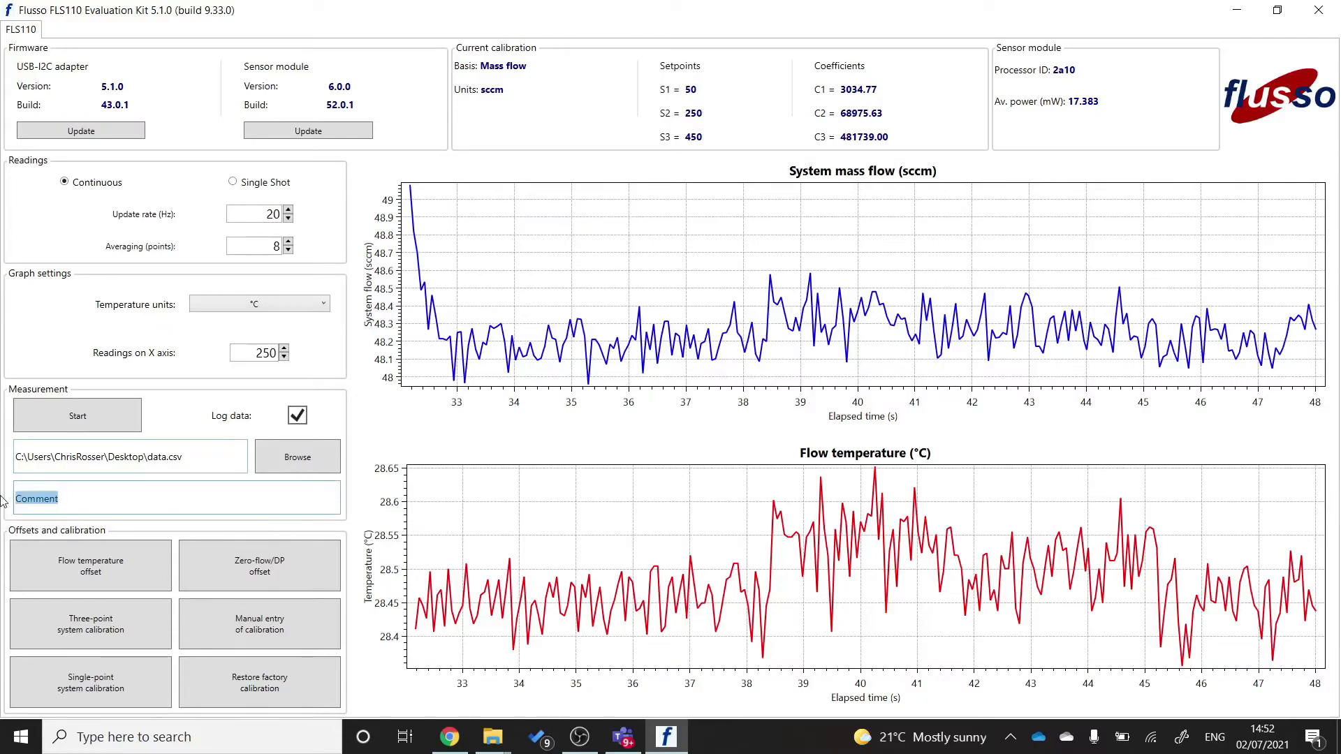
text(Evaluation kit test)
click(78, 418)
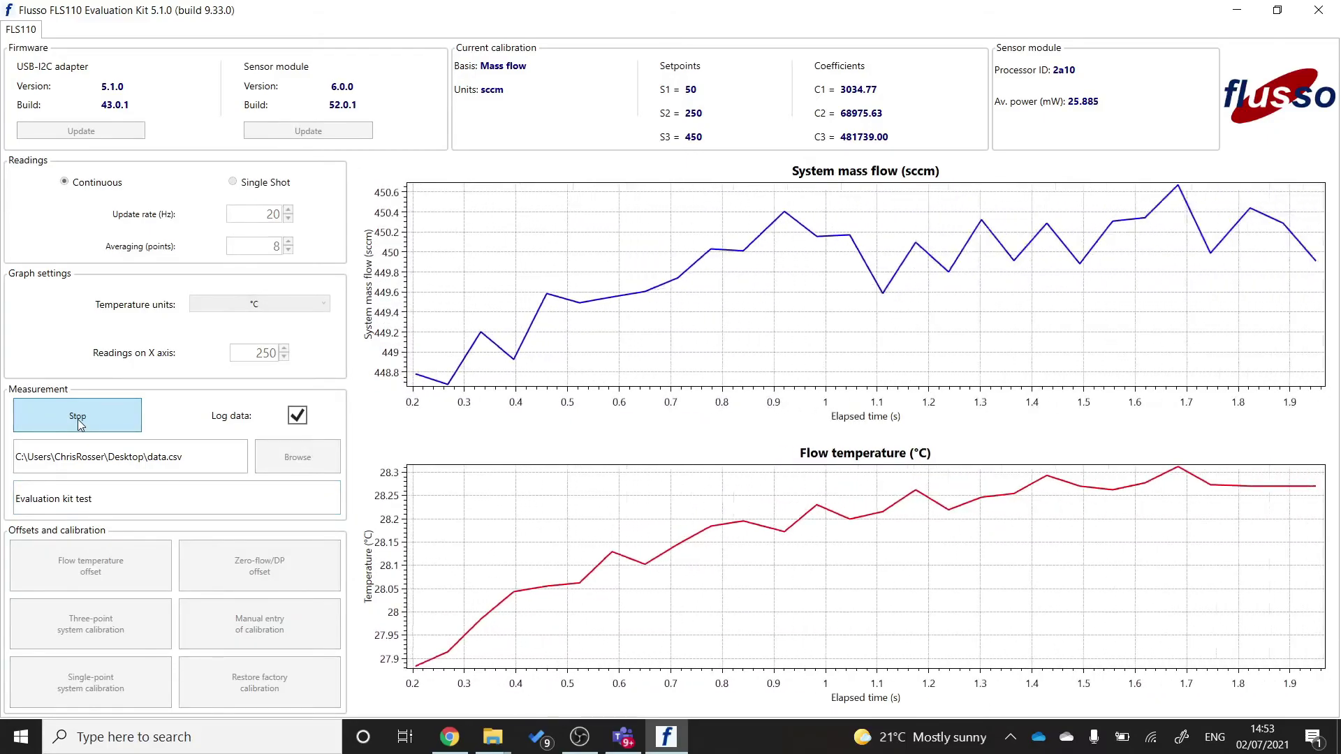